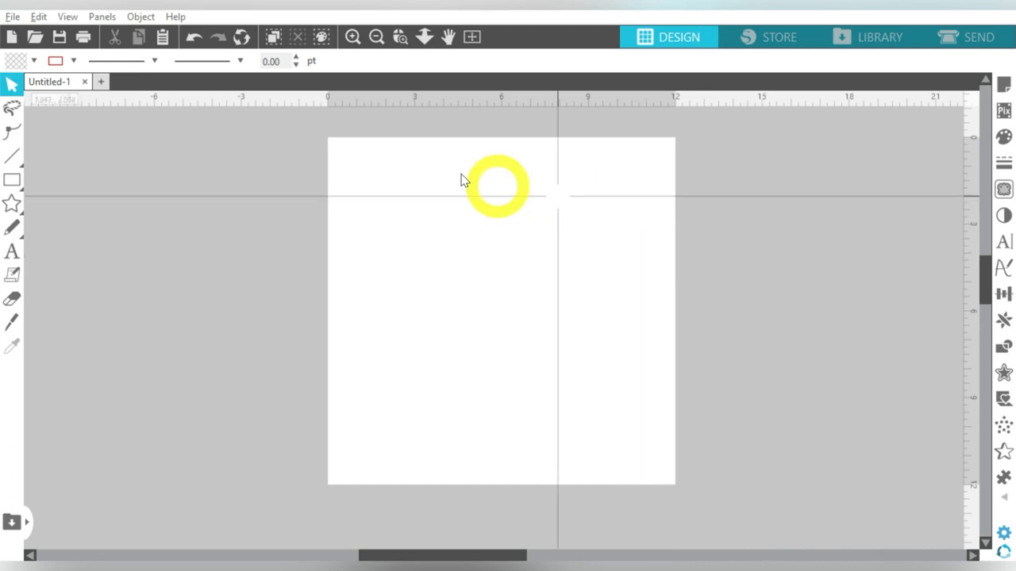
Merge the 'gnomies with garland' image into the design via the File menu
left_click(14, 17)
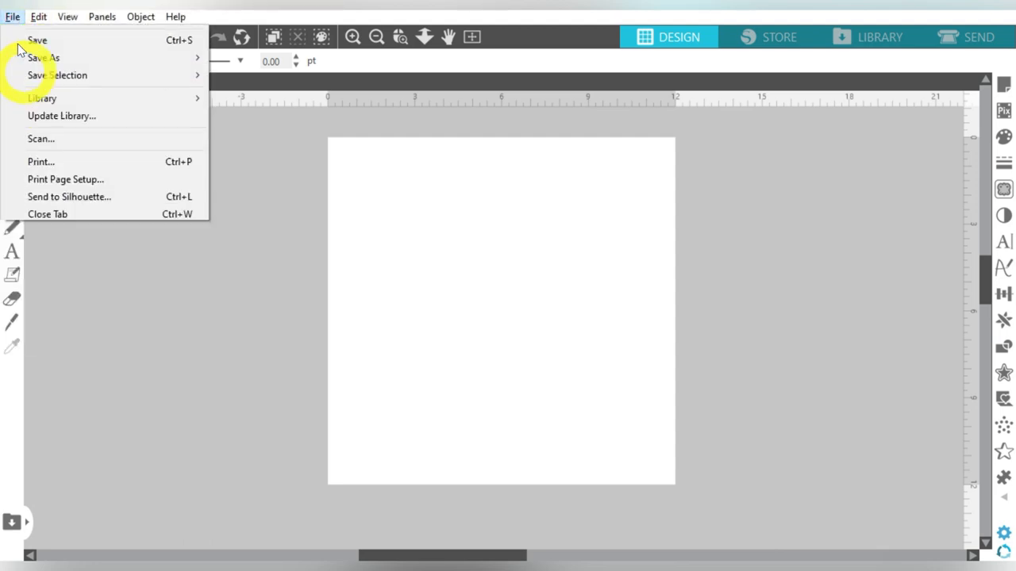
left_click(29, 123)
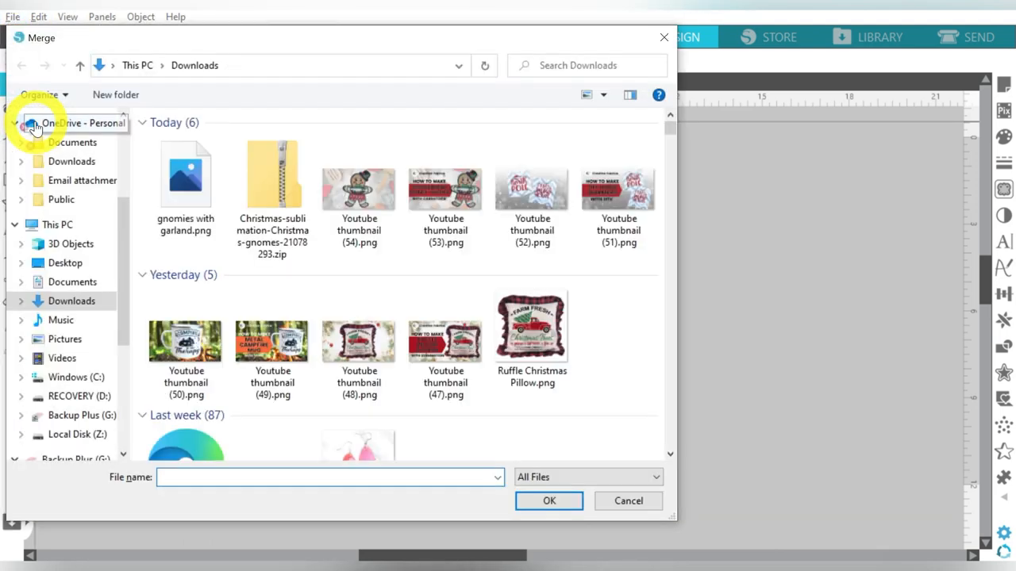
double_click(188, 191)
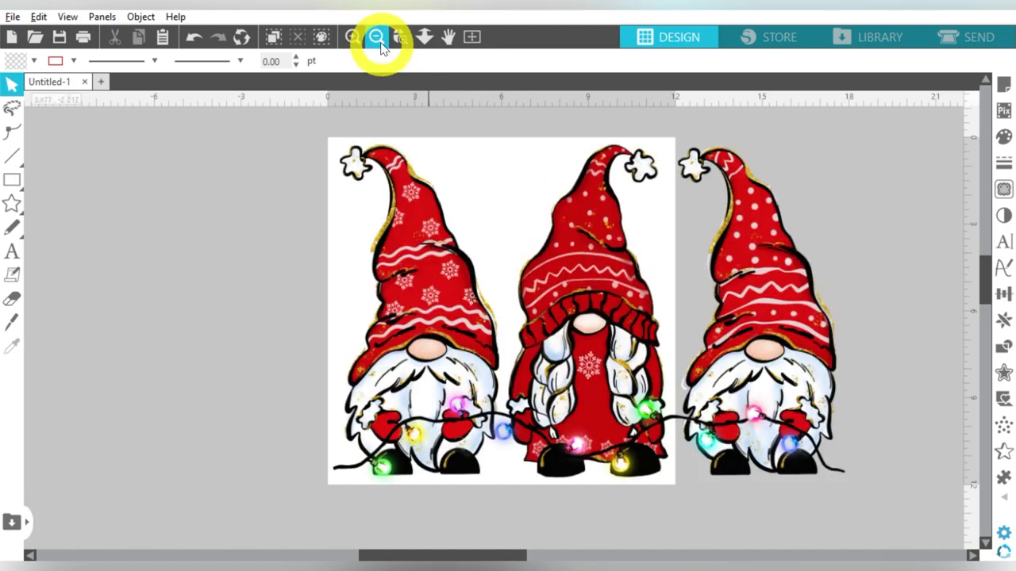
left_click(378, 36)
left_click(377, 37)
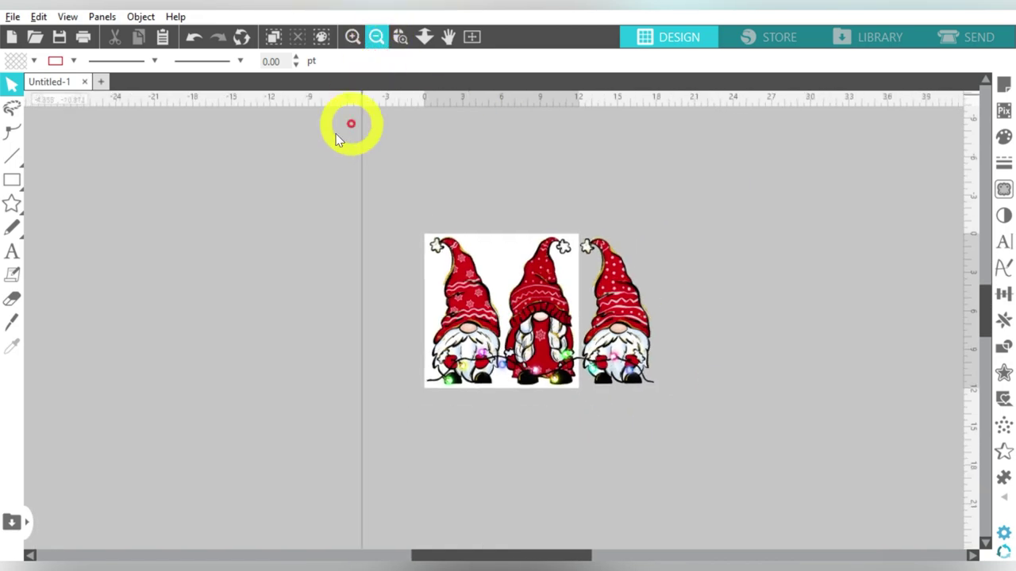
Draw a rectangle, unlock its aspect ratio, size it 24 × 12 in, and move the gnomes inside it
left_click(14, 182)
left_click_drag(200, 204, 347, 327)
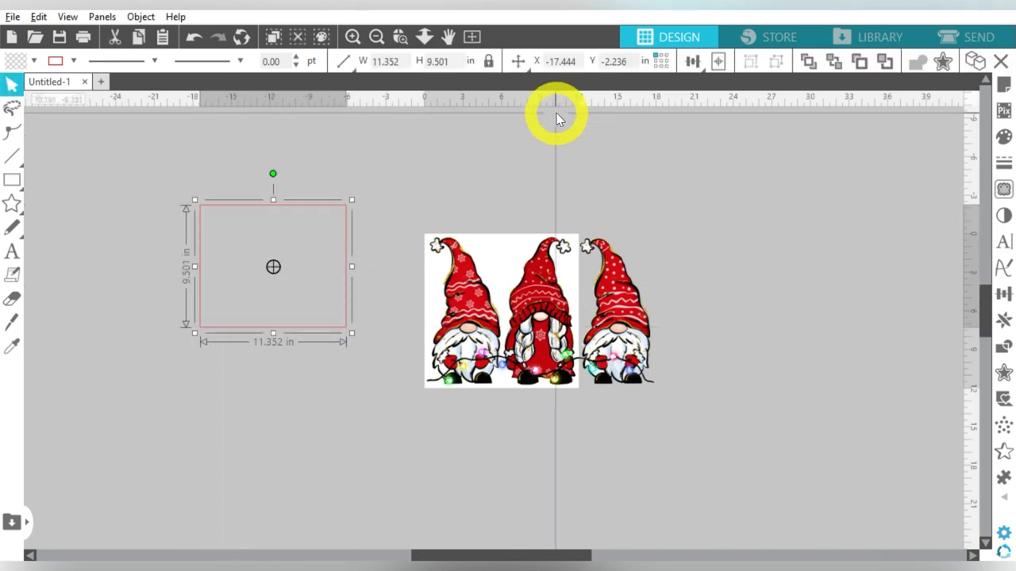
left_click(488, 62)
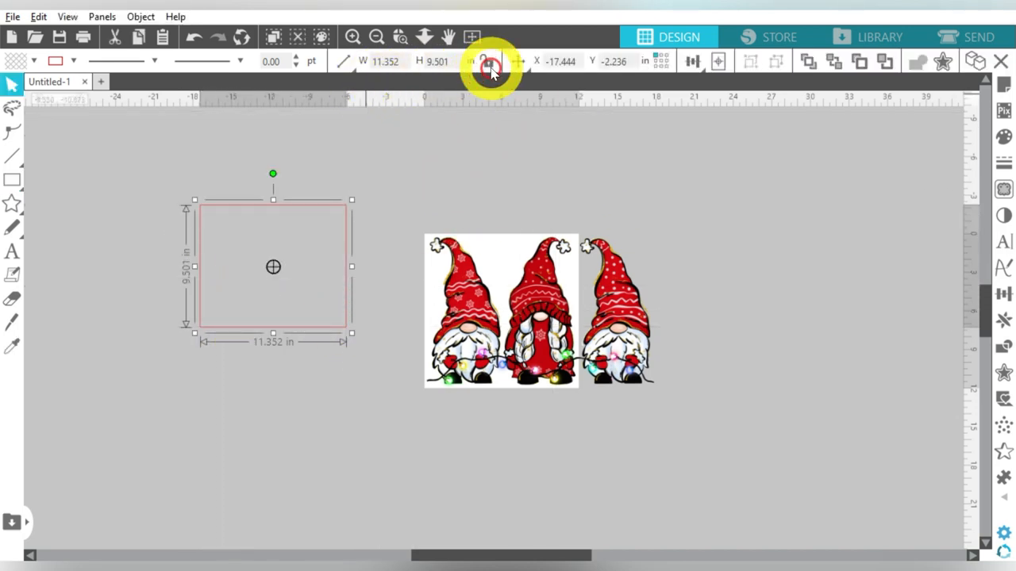
left_click(488, 64)
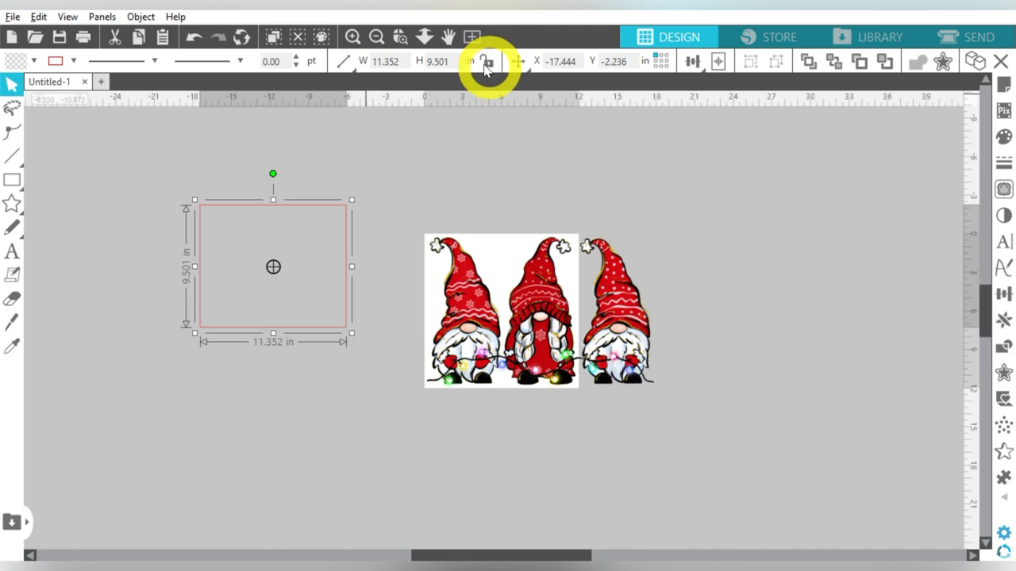
double_click(387, 62)
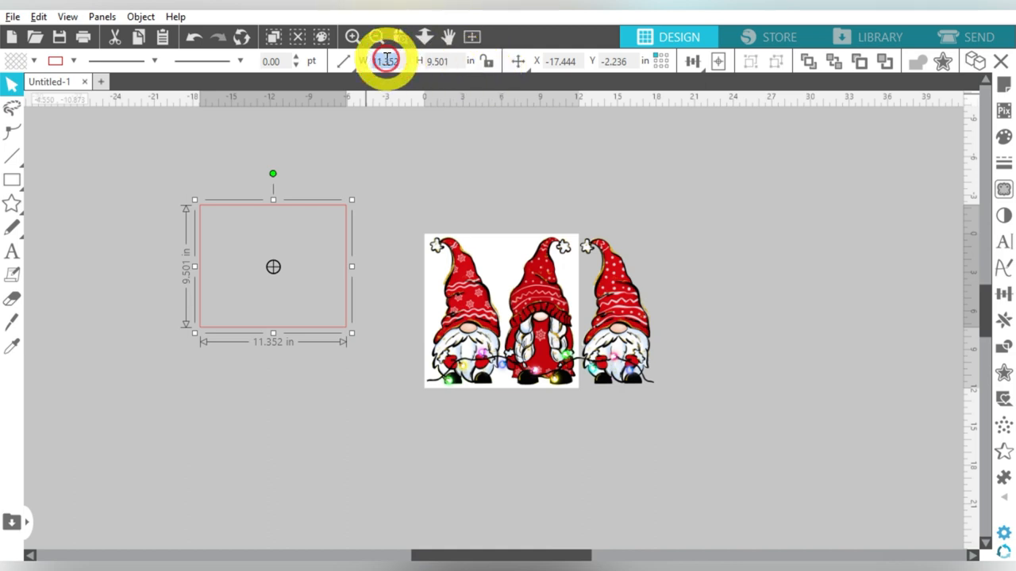
type("24")
key("Tab")
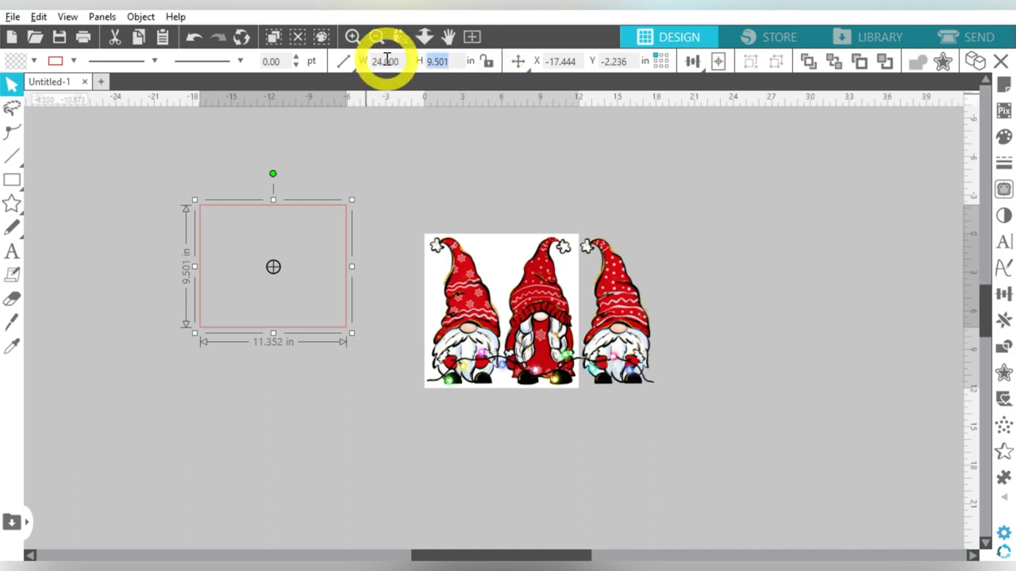
type("12")
key("Return")
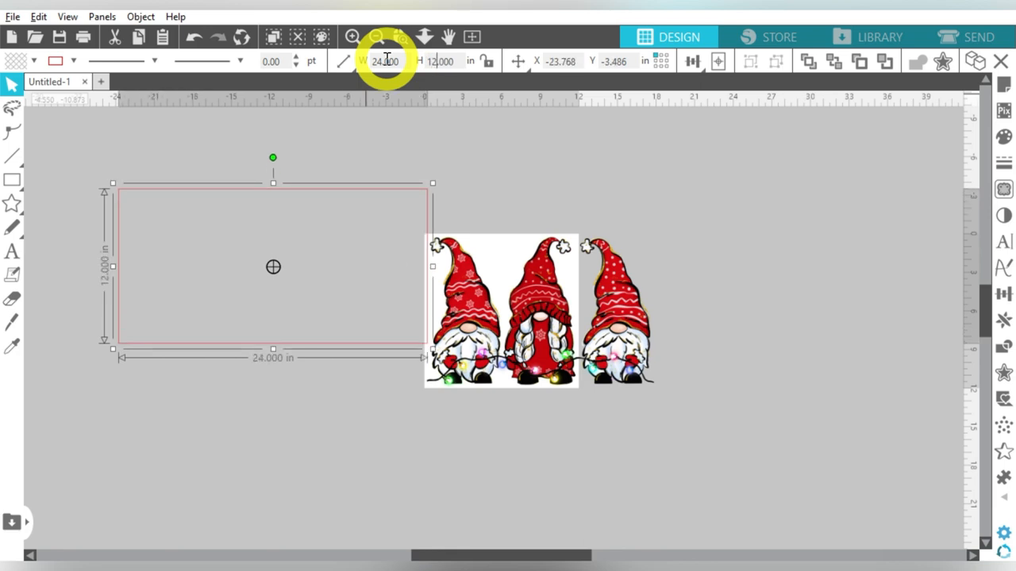
left_click_drag(499, 329, 213, 290)
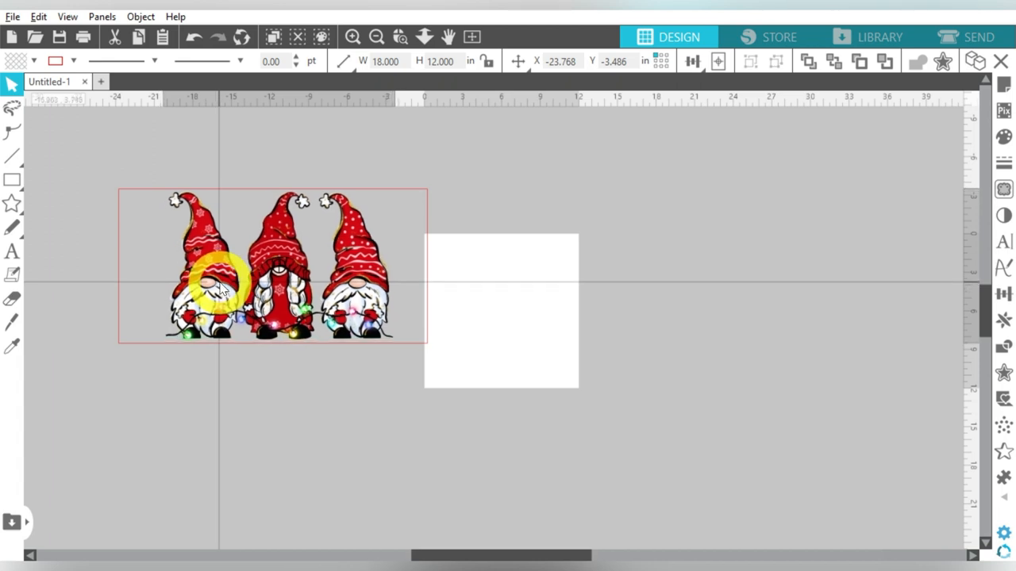
Delete the red 24 × 12 rectangle around the gnomes
left_click(222, 290)
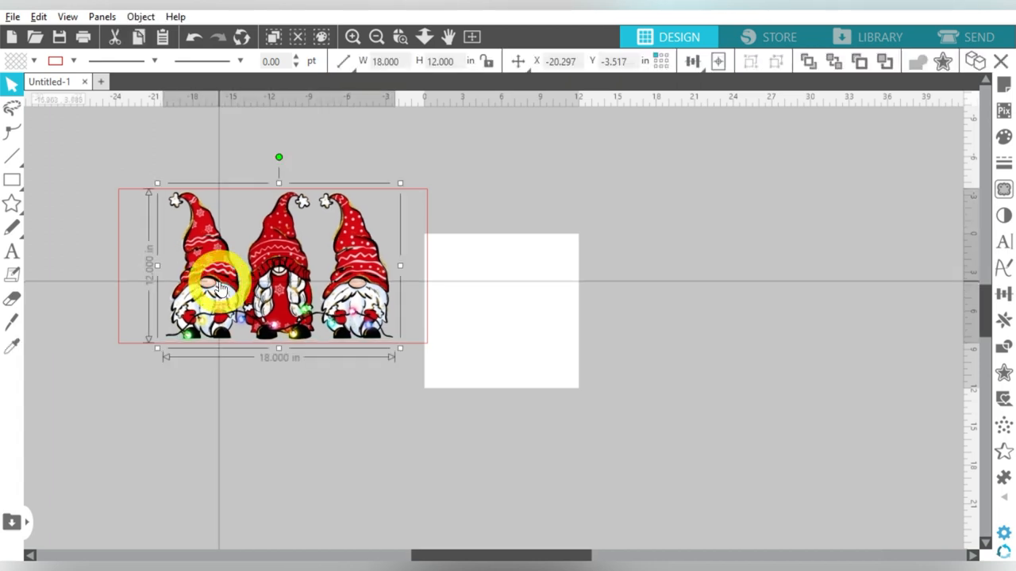
left_click(427, 208)
key("Delete")
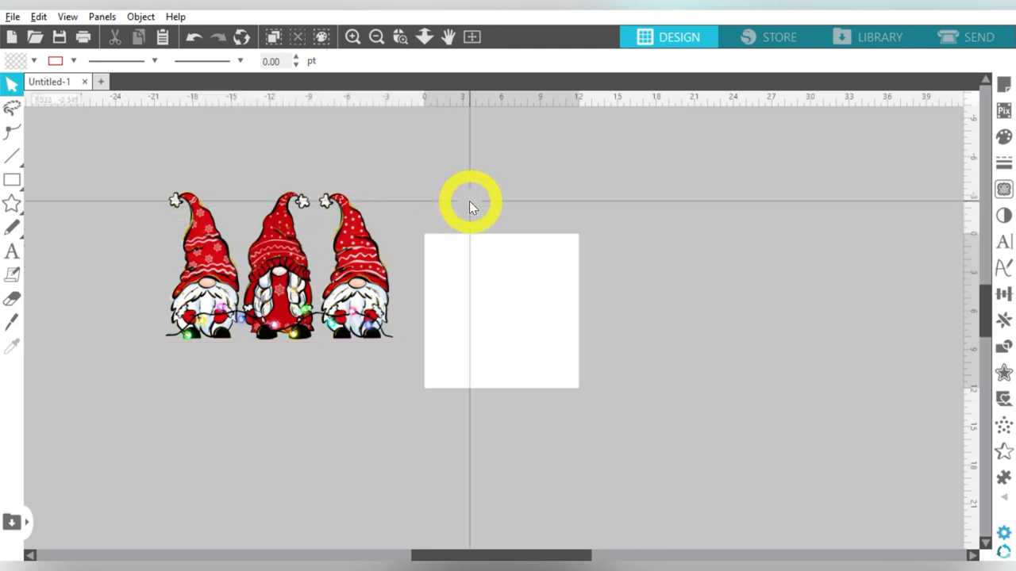
In Page Setup set media size to Letter, move the gnomes onto the page, and show the print border
left_click(1004, 85)
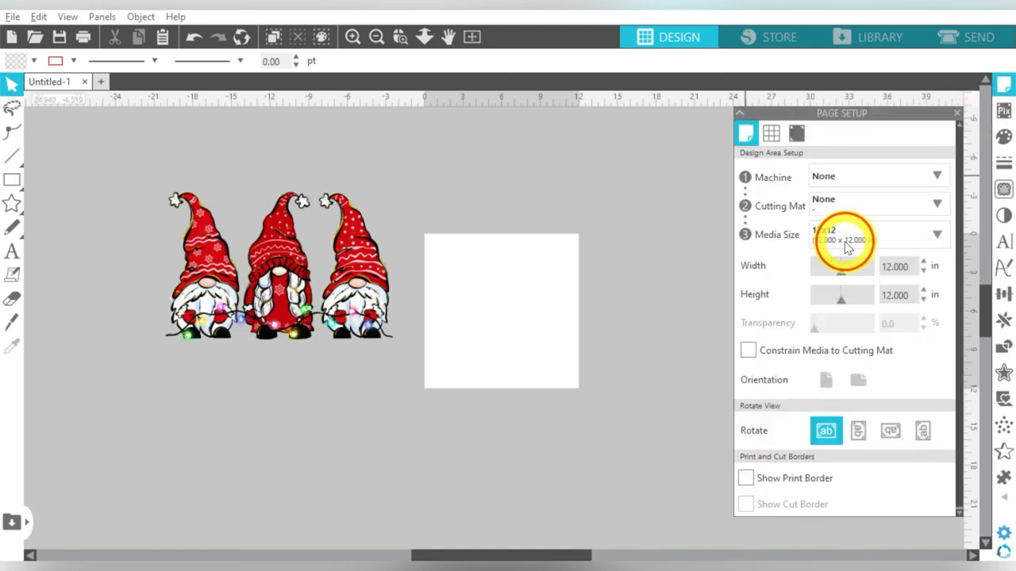
left_click(849, 237)
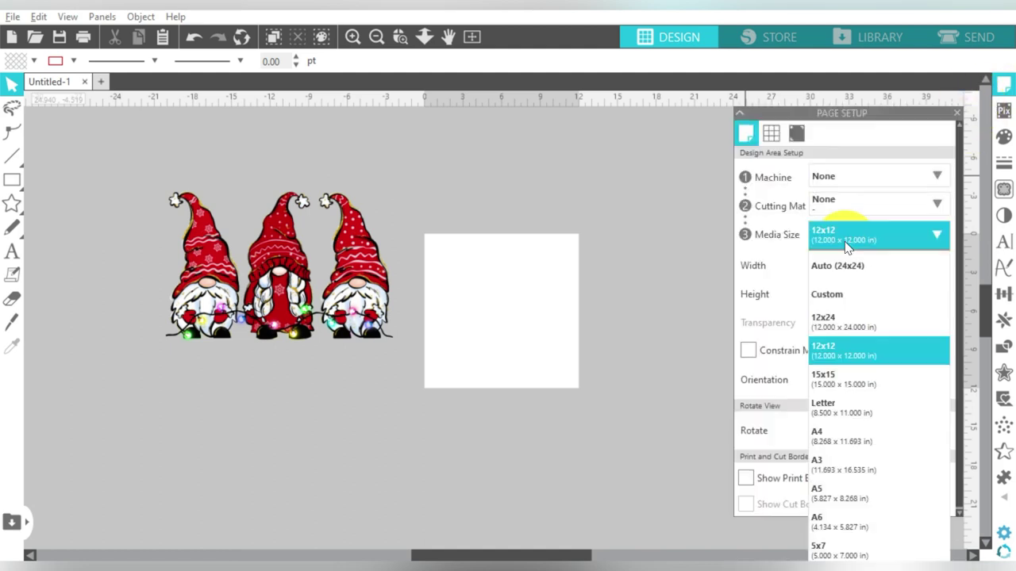
left_click(841, 407)
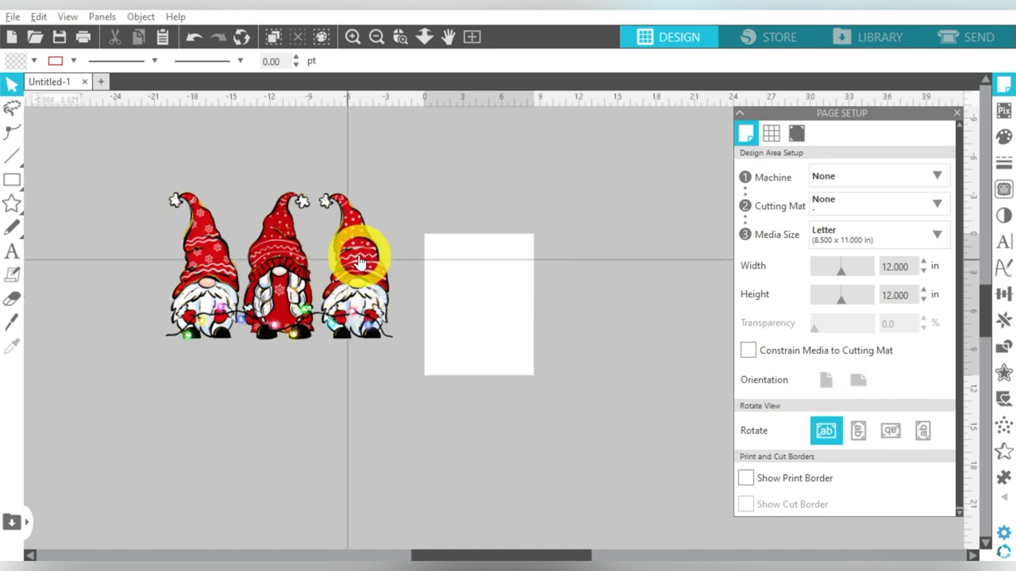
left_click_drag(426, 300, 609, 300)
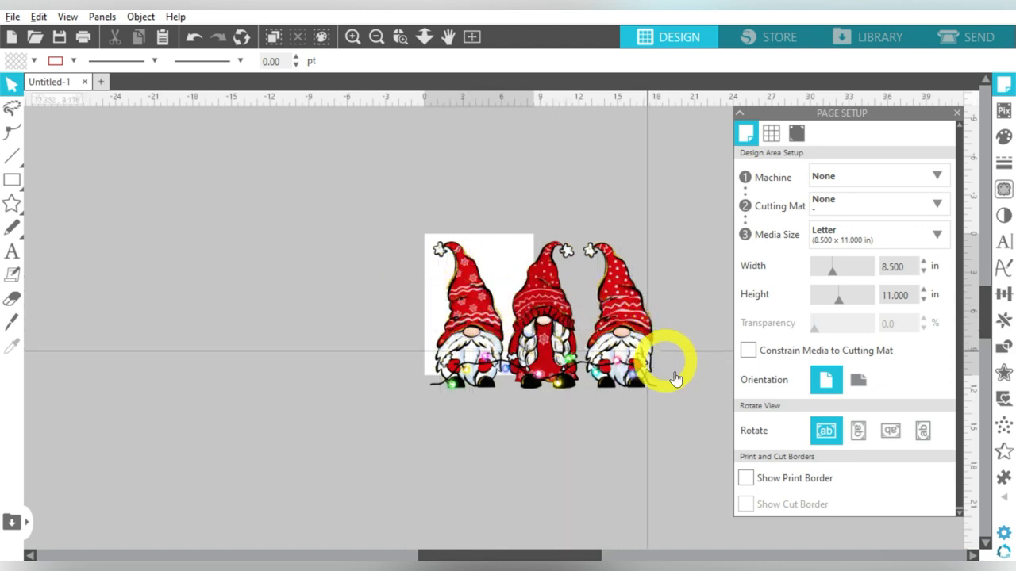
left_click(746, 478)
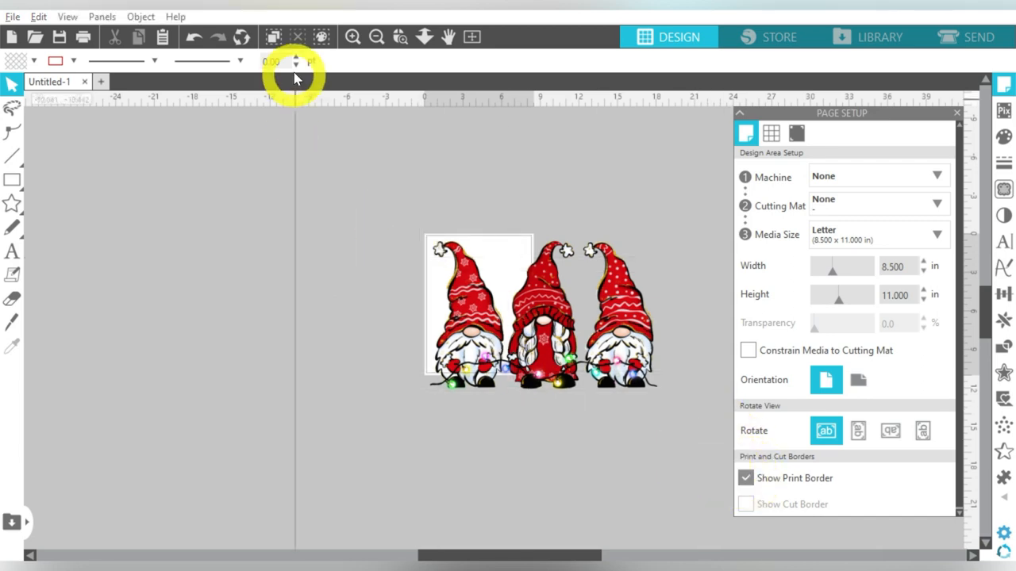
Shrink the gnome image from its corner to about 16.65 × 11.1 in and shift it left over the page
left_click(352, 38)
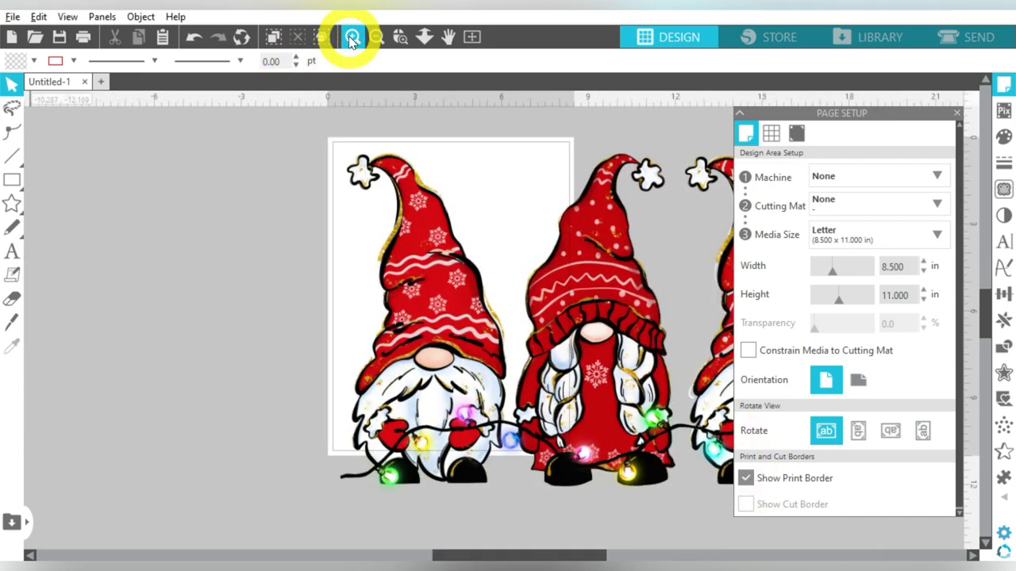
left_click_drag(406, 210, 300, 214)
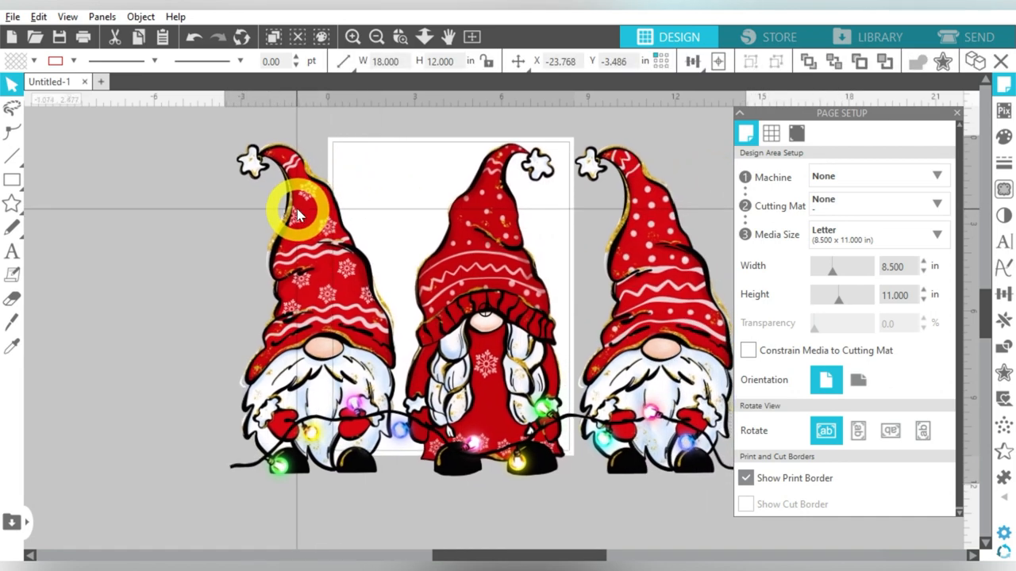
left_click(300, 214)
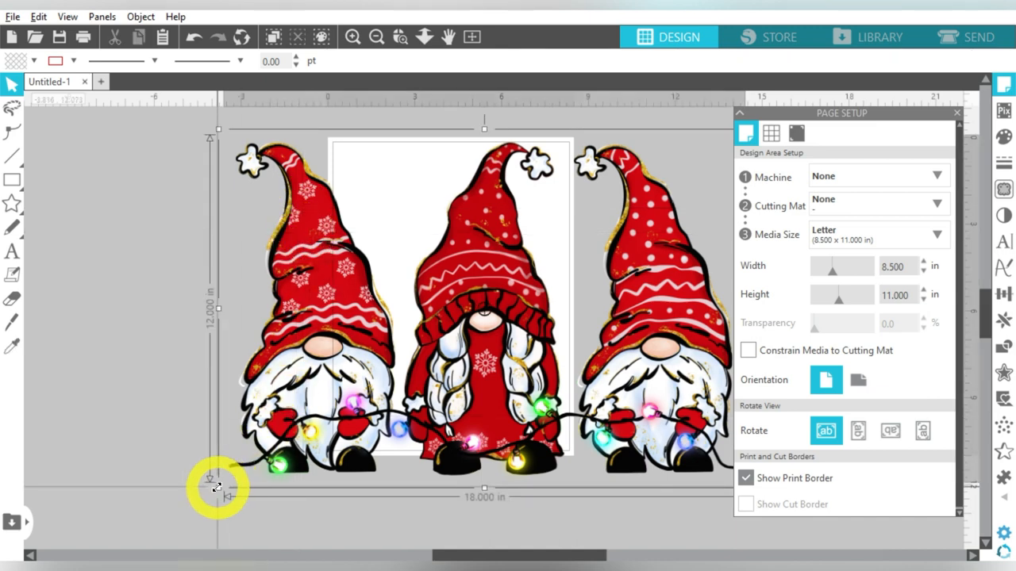
left_click_drag(219, 488, 254, 469)
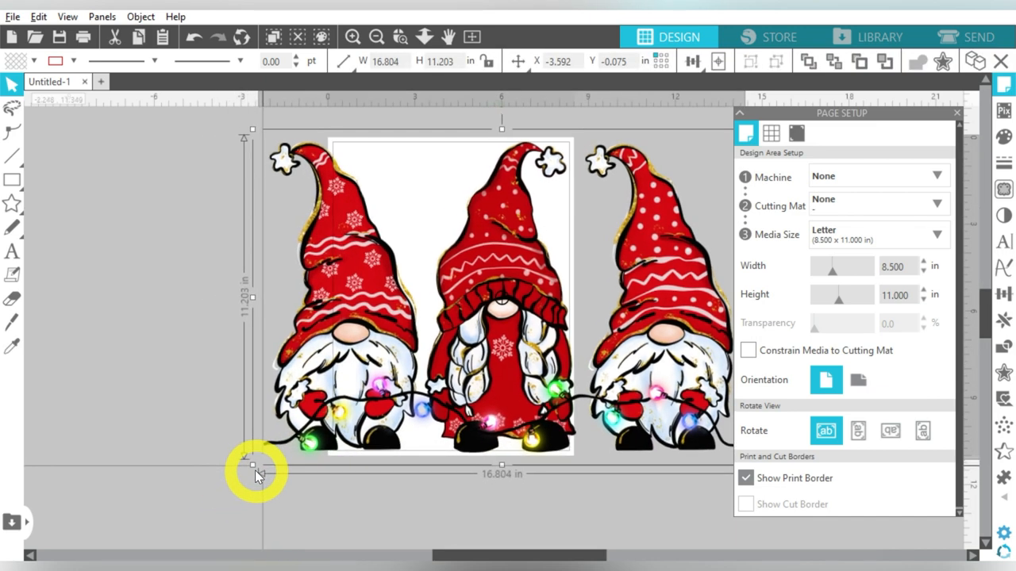
left_click_drag(259, 470, 262, 468)
left_click(195, 281)
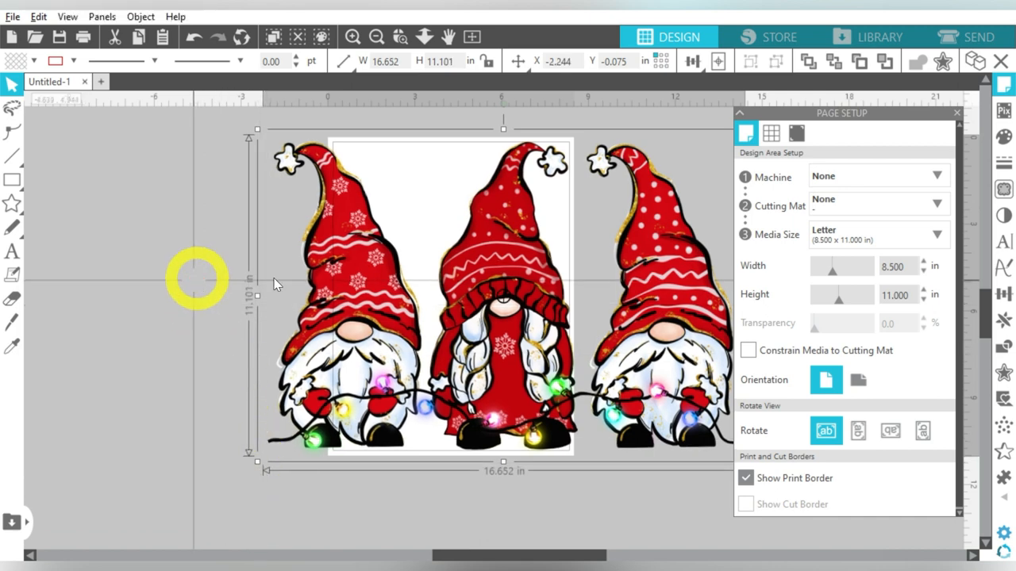
left_click_drag(515, 279, 458, 279)
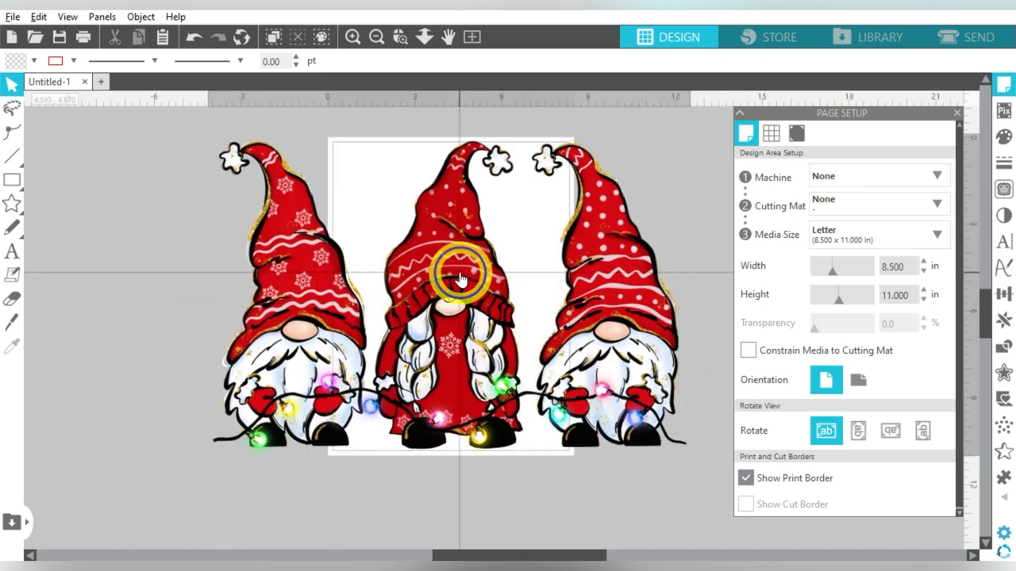
right_click(459, 279)
Flip the gnome image horizontally and centre it on the page
left_click(521, 324)
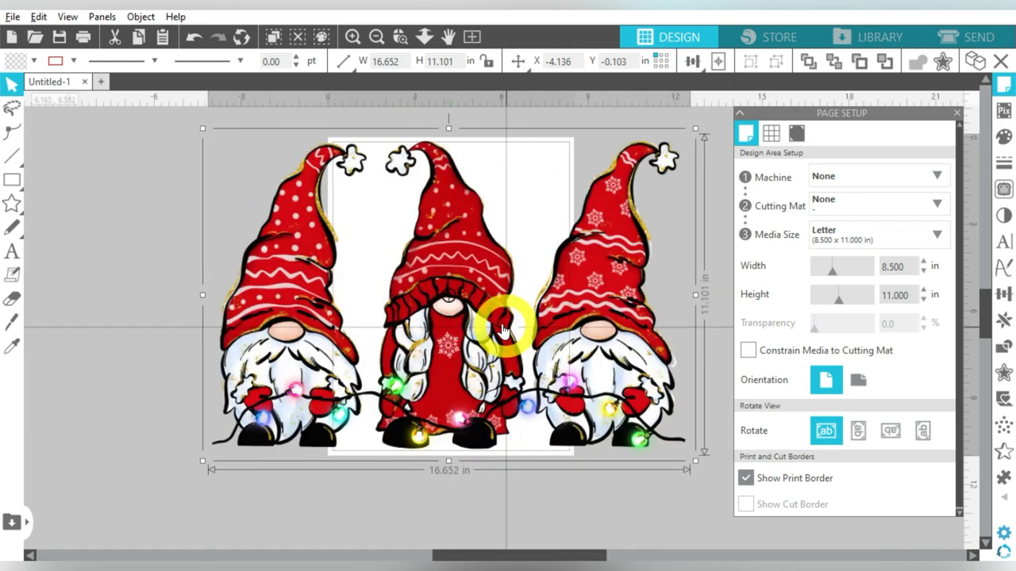
left_click(154, 195)
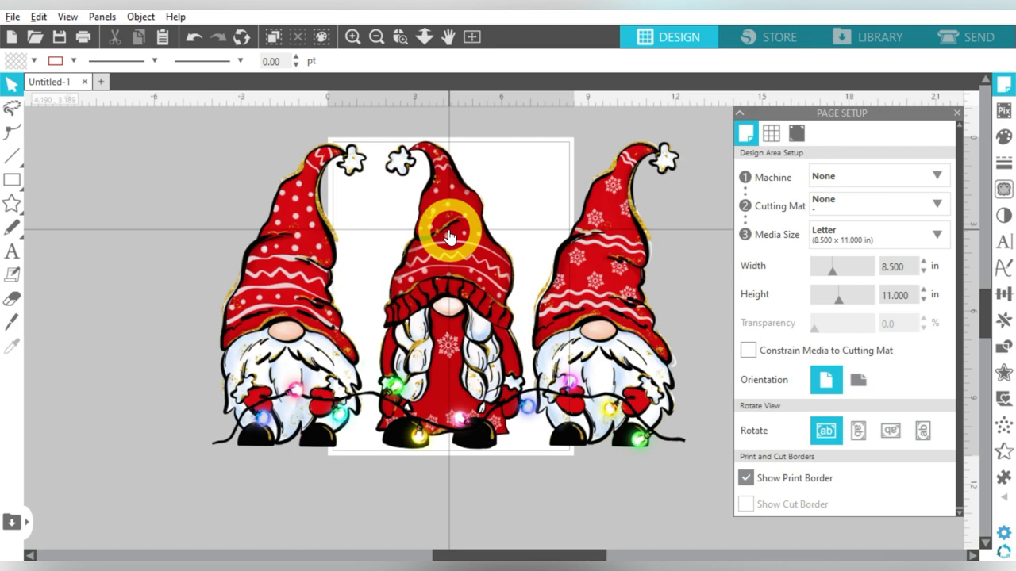
left_click(449, 235)
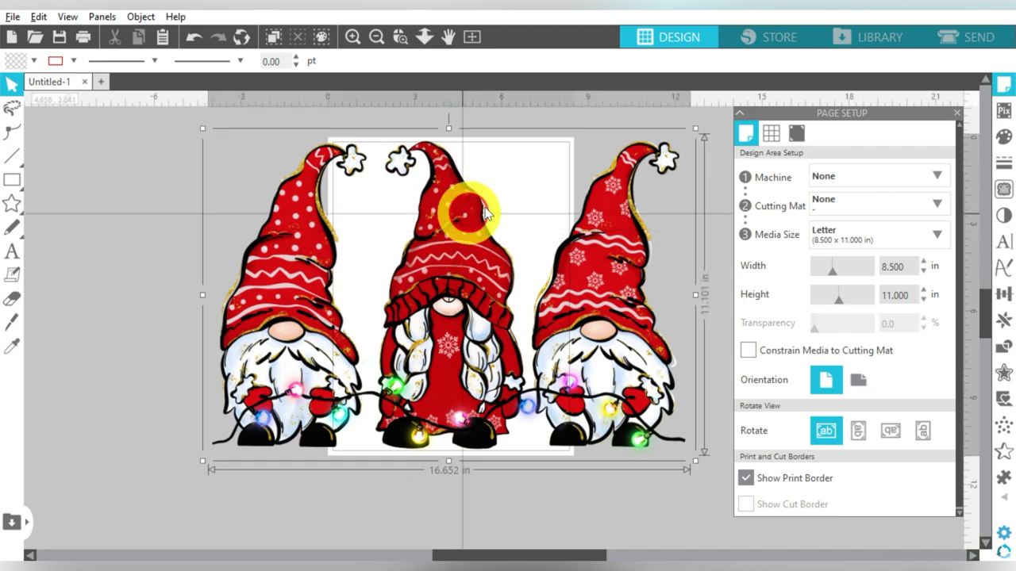
left_click(692, 61)
left_click(719, 91)
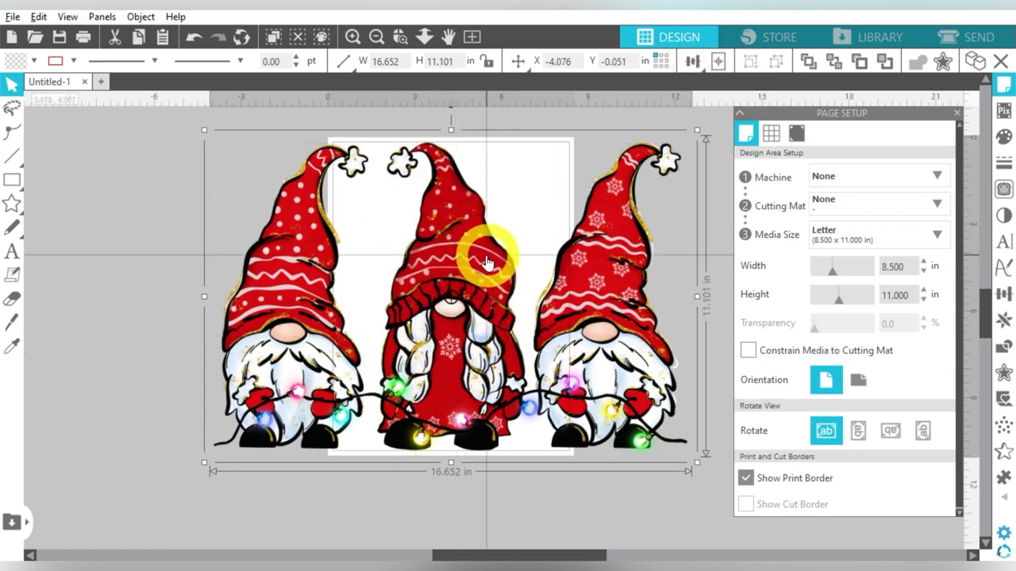
Align the image to the page's left edge and close the Page Setup panel
left_click(693, 61)
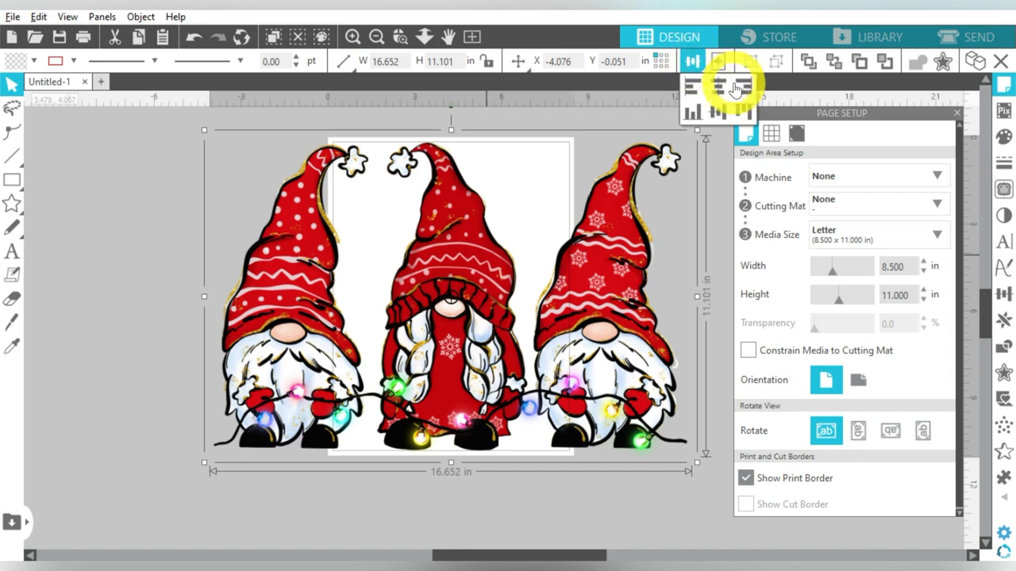
left_click(745, 89)
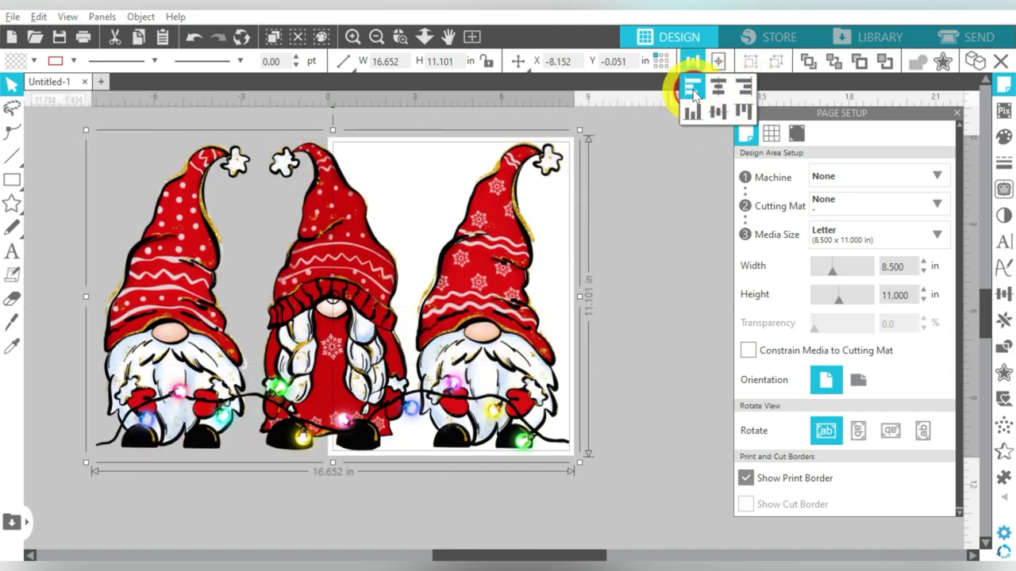
left_click(693, 89)
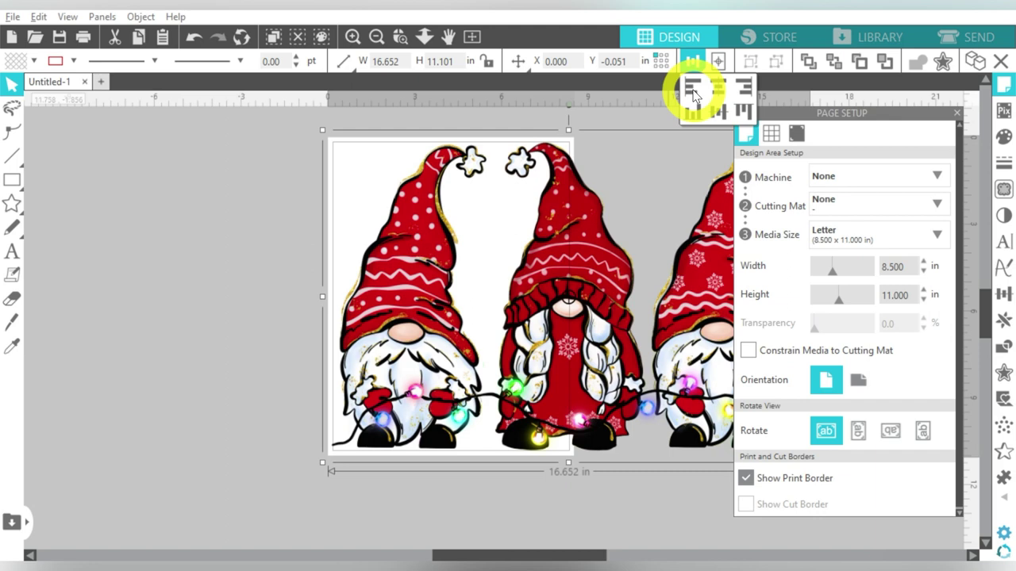
left_click(247, 195)
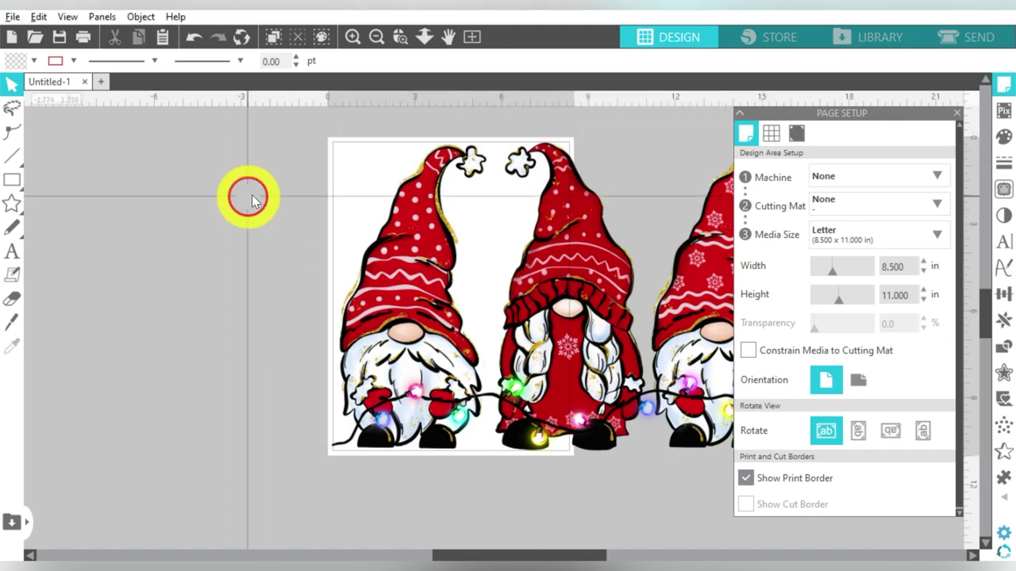
left_click(957, 113)
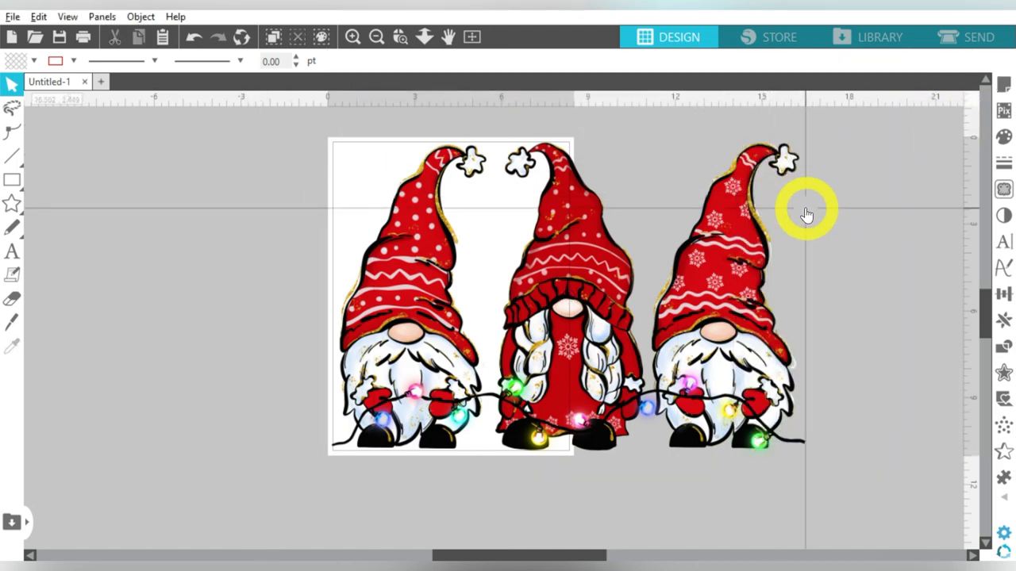
left_click(378, 37)
left_click(11, 180)
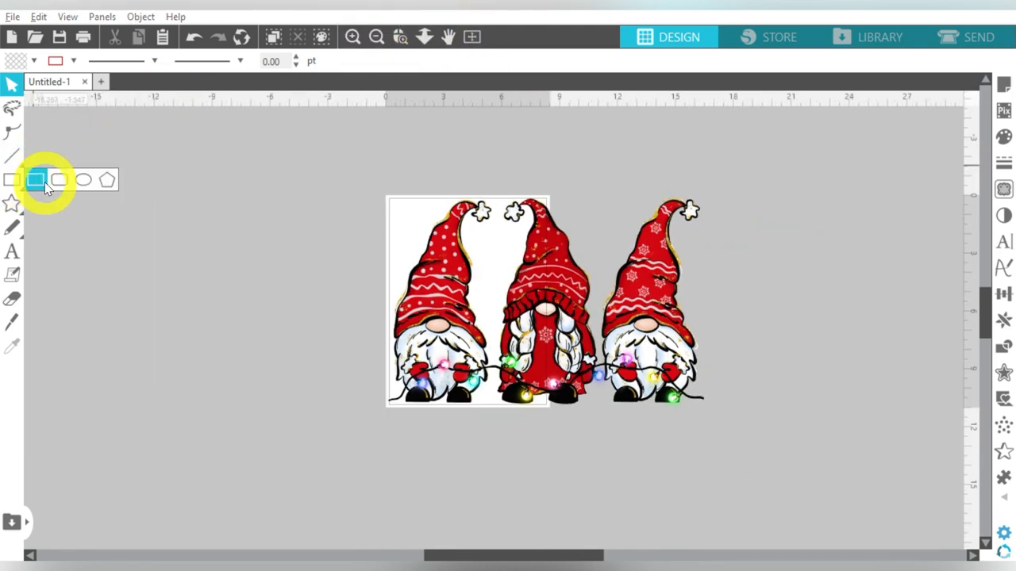
Draw a rectangle, size it 24 × 12 in, and move it over the gnomes
left_click(38, 183)
left_click_drag(150, 227, 295, 302)
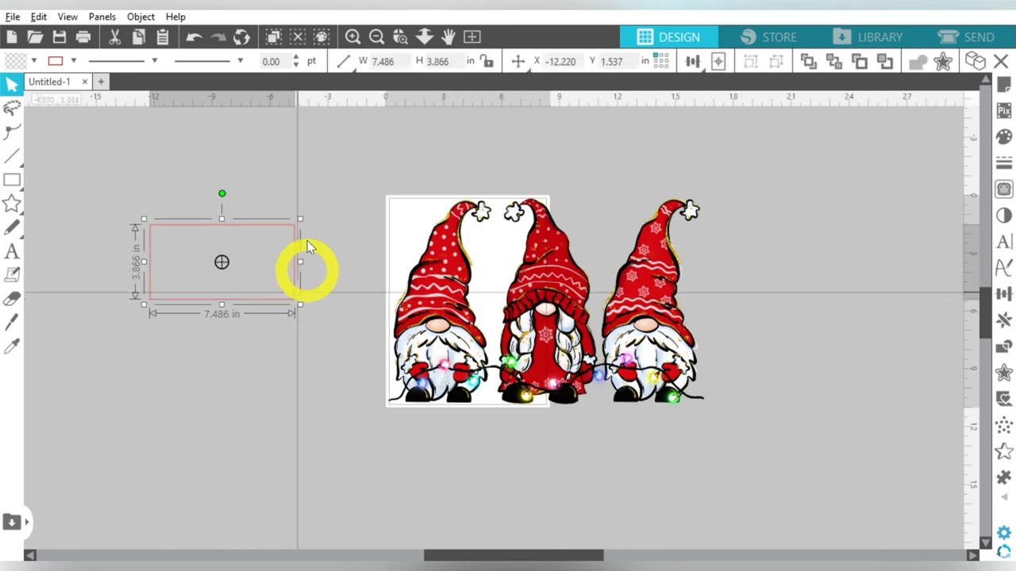
double_click(384, 61)
type("12.000")
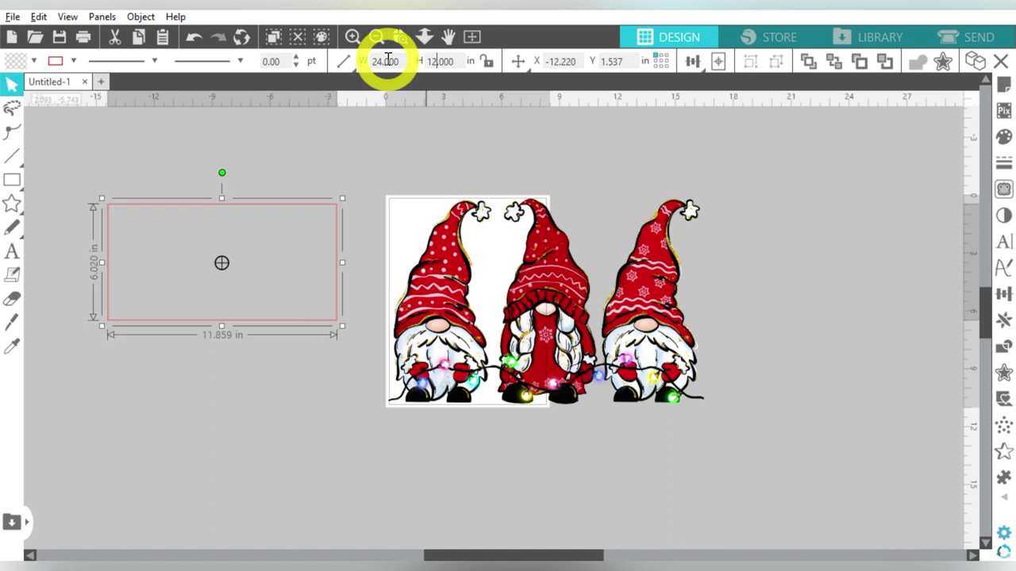
key("Return")
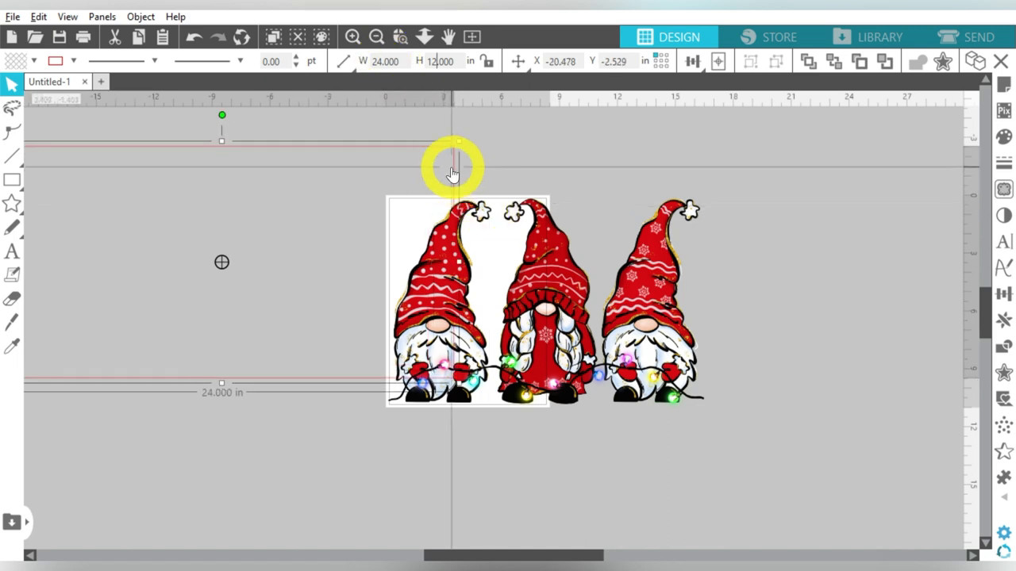
left_click_drag(669, 218, 774, 202)
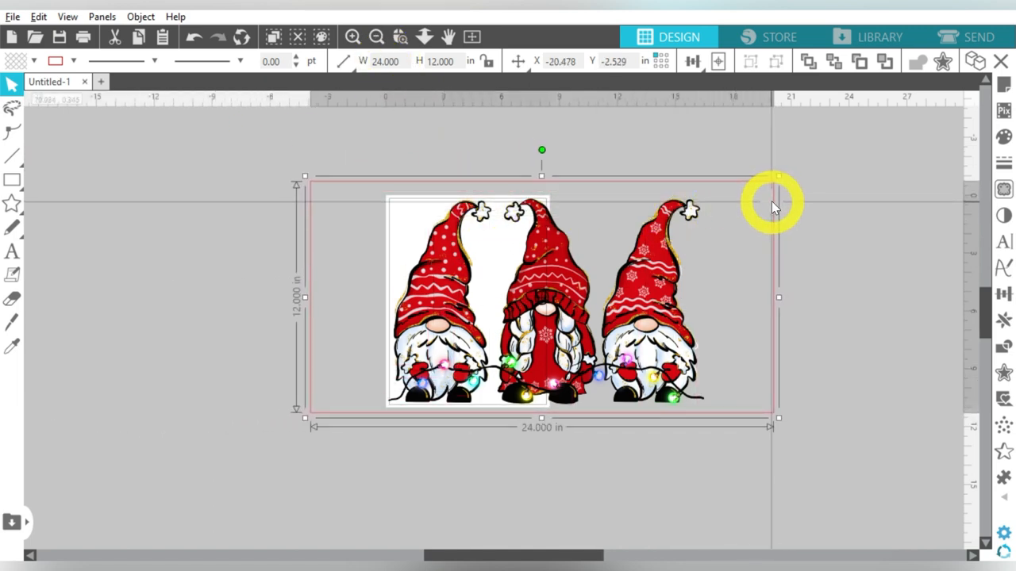
Centre the gnome design inside the rectangle, then delete the rectangle keeping the gnomes
left_click(673, 212)
scroll(651, 223, "right", 2)
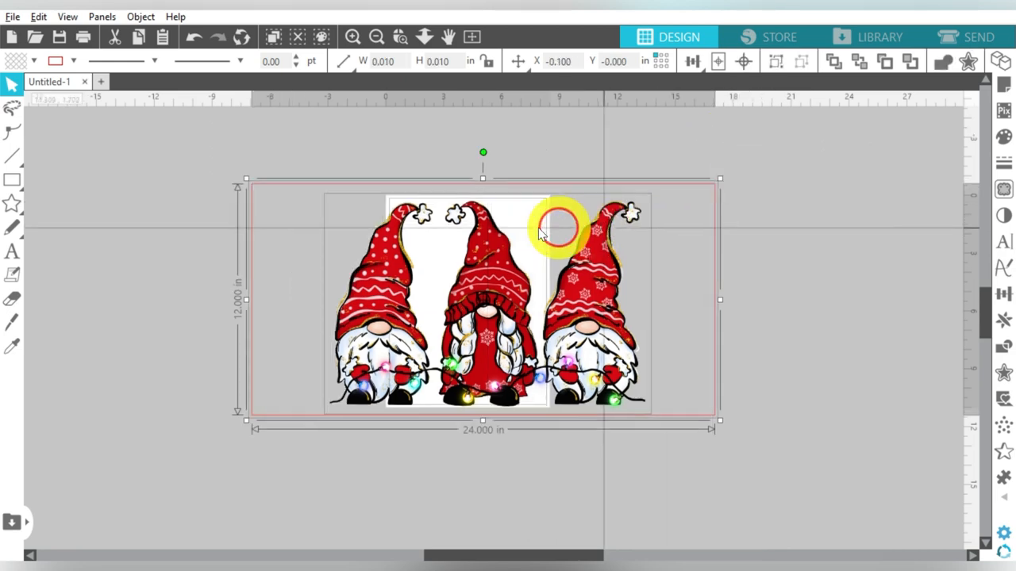
left_click_drag(559, 226, 579, 218)
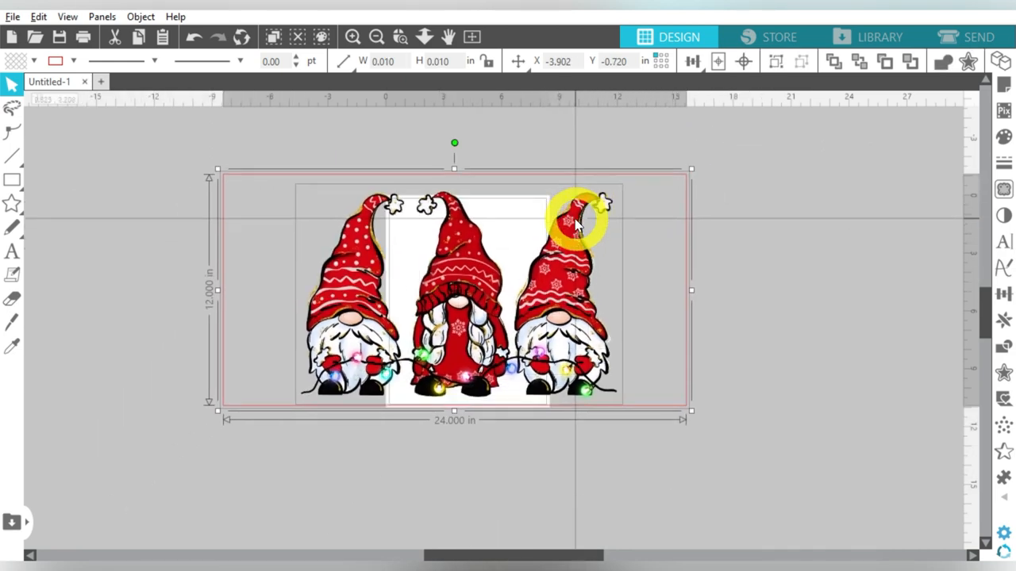
left_click(745, 208)
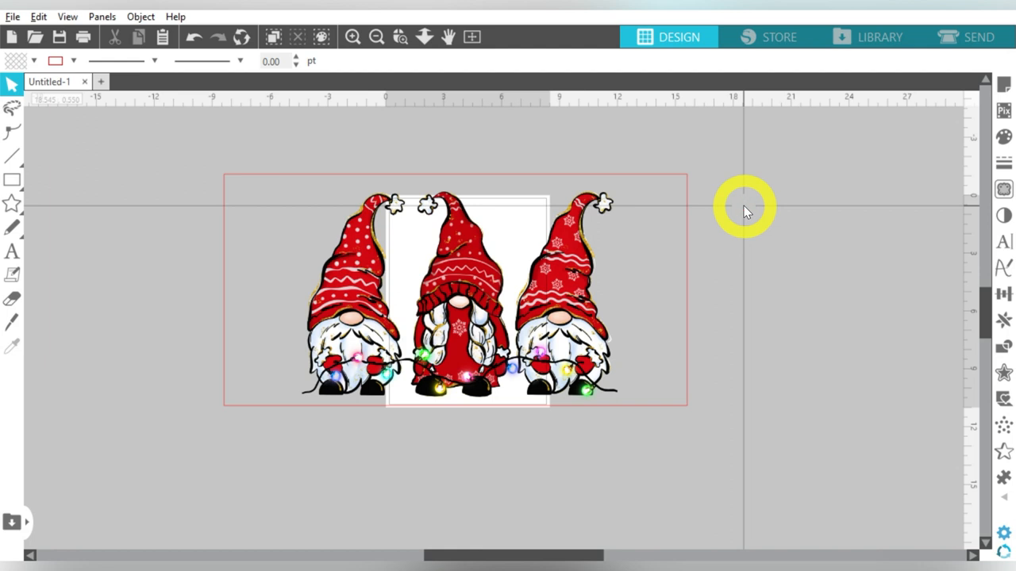
left_click(674, 222)
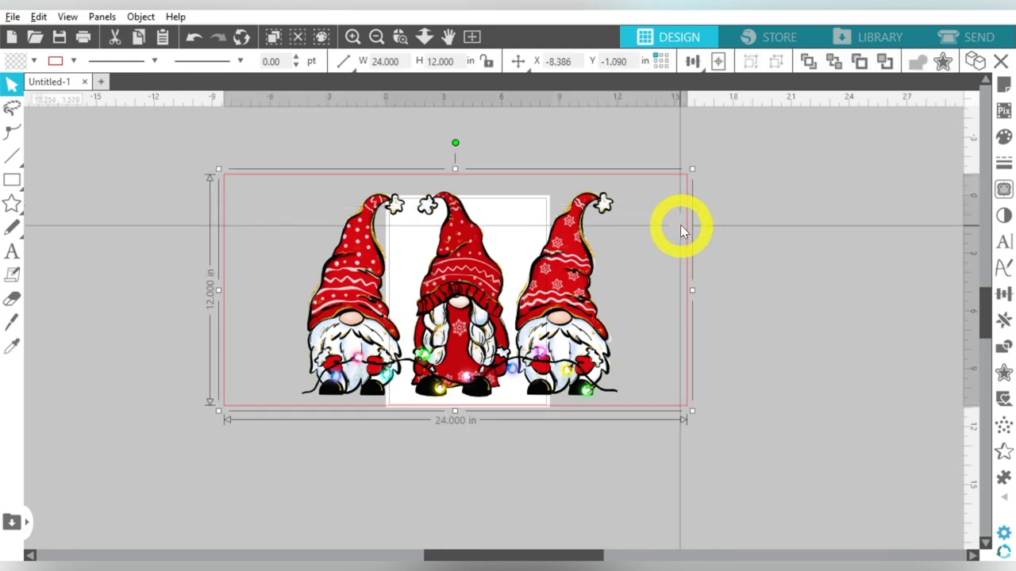
key("Delete")
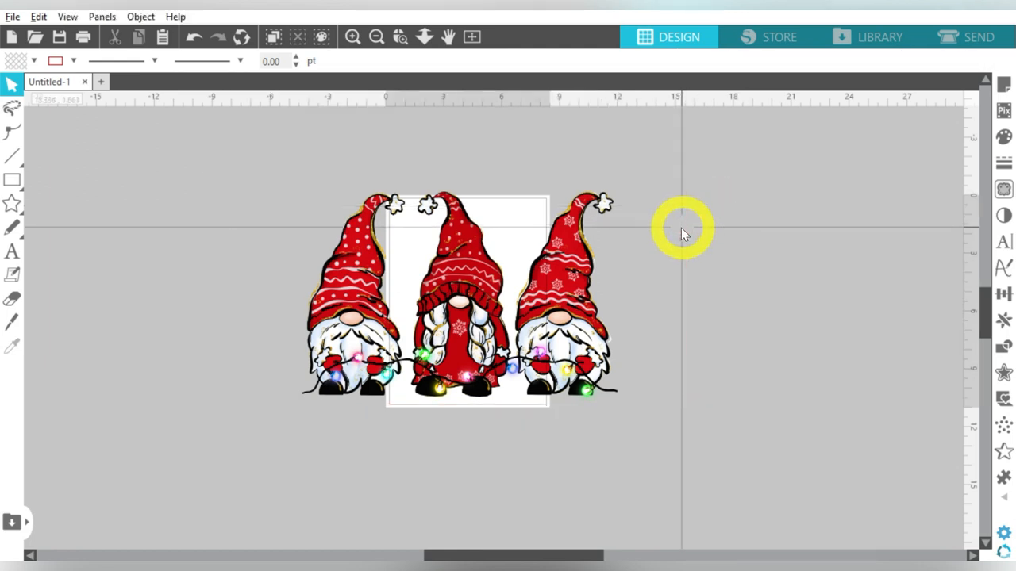